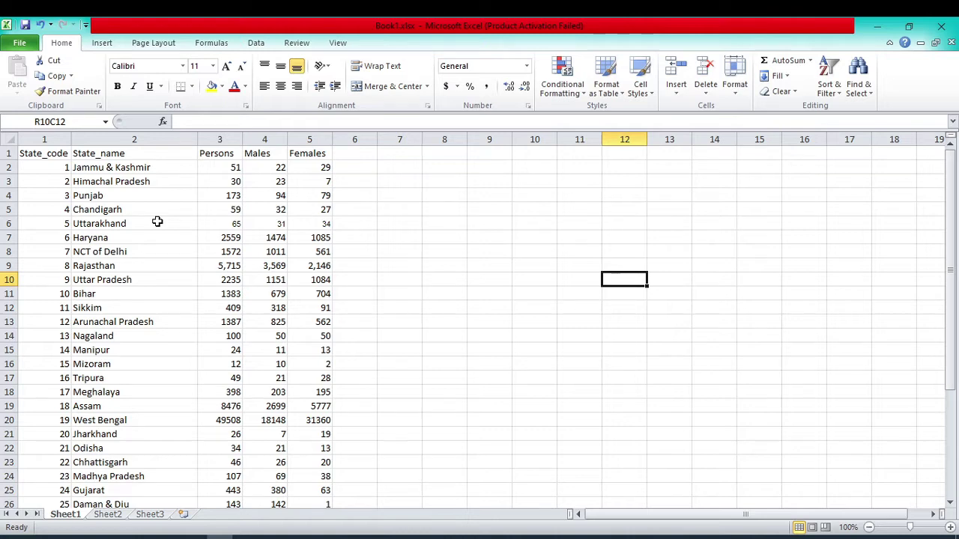
Step: Save the population sheet as Table1 in CSV (Comma delimited) format, keeping only the active sheet
{"action": "left_click", "coordinate": [22, 43]}
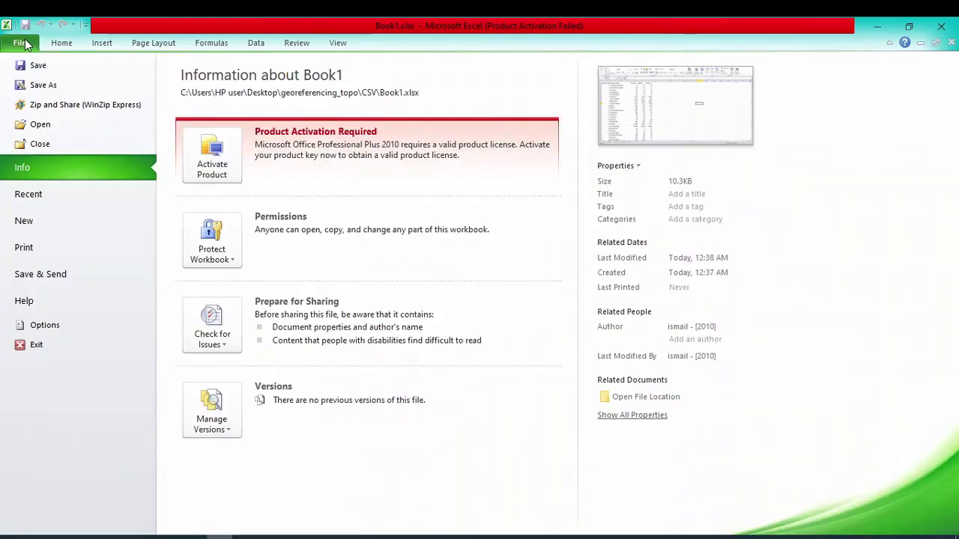
{"action": "left_click", "coordinate": [54, 87]}
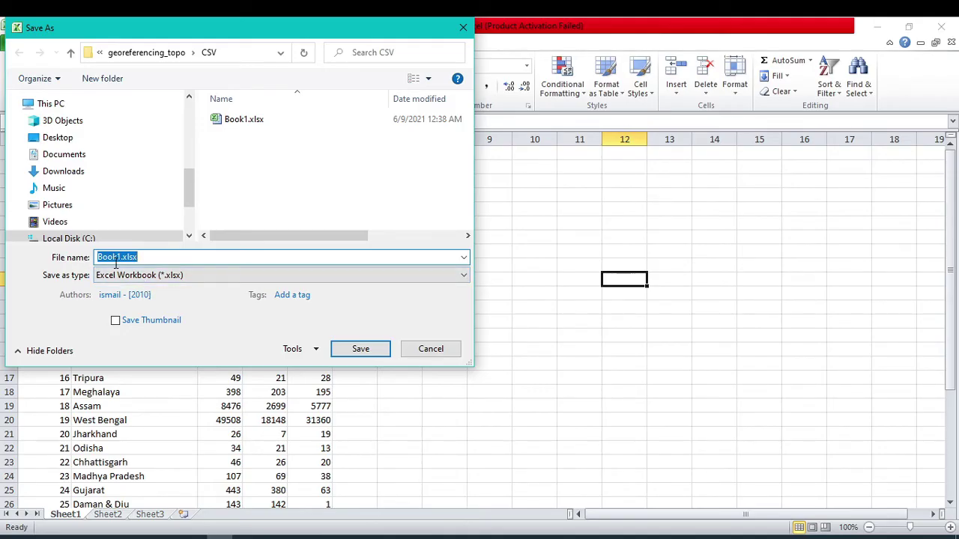
{"action": "type", "text": "Table"}
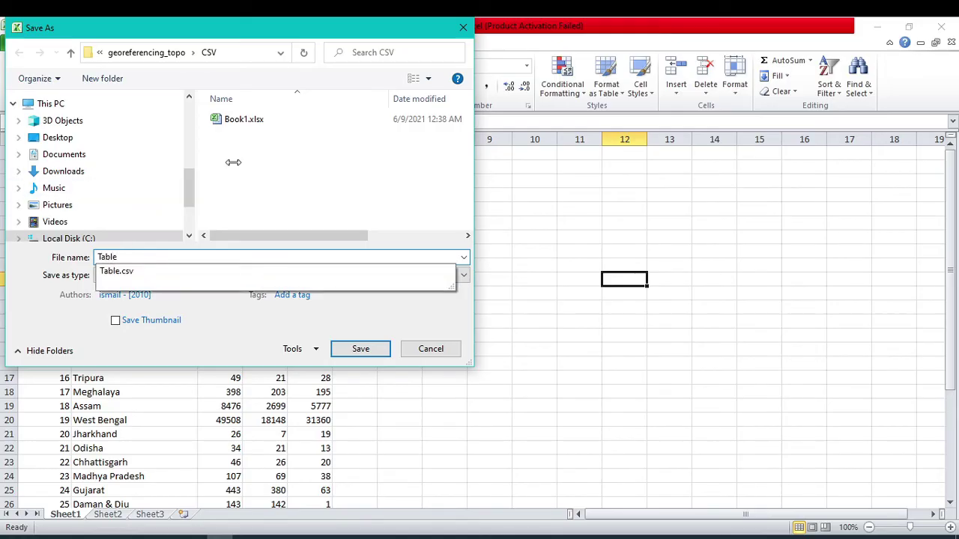
{"action": "type", "text": "s"}
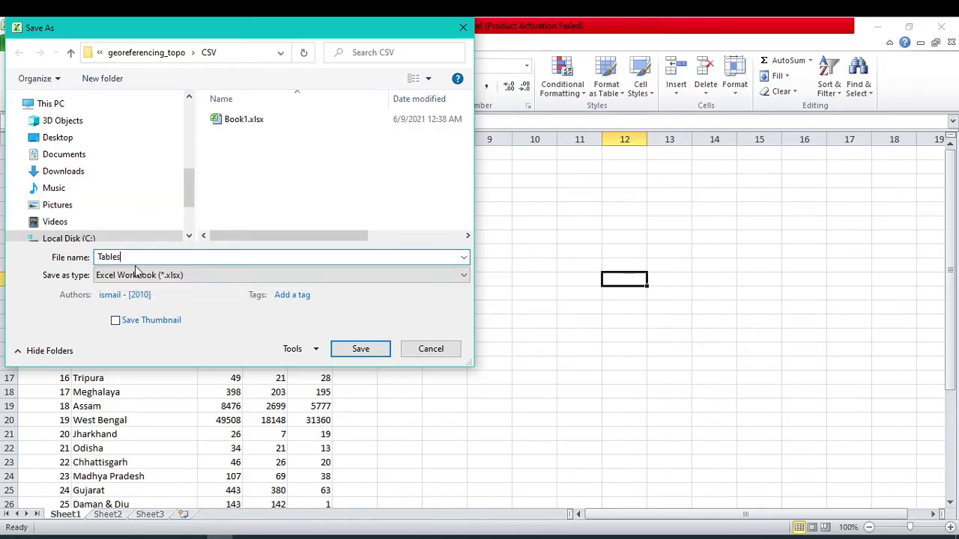
{"action": "key", "text": "BackSpace"}
{"action": "type", "text": "1"}
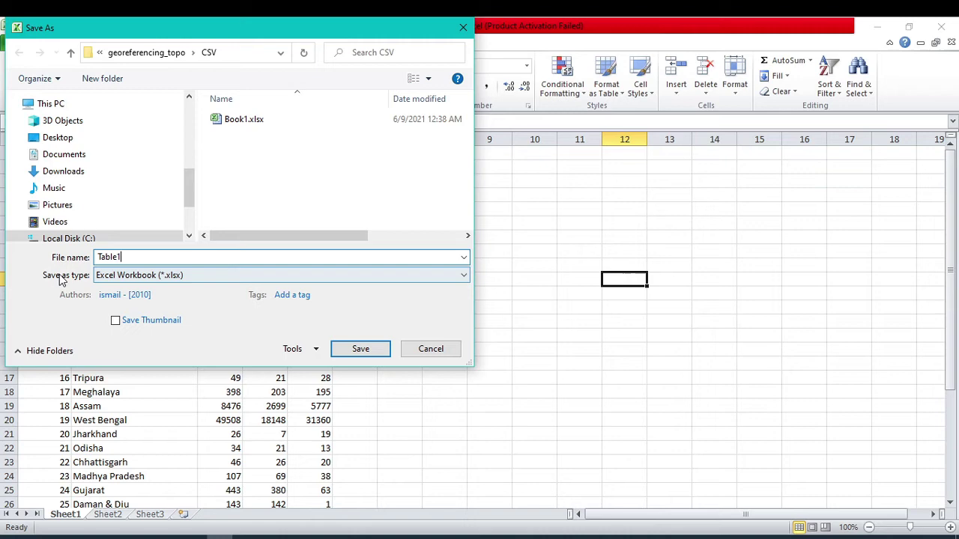
{"action": "left_click", "coordinate": [103, 276]}
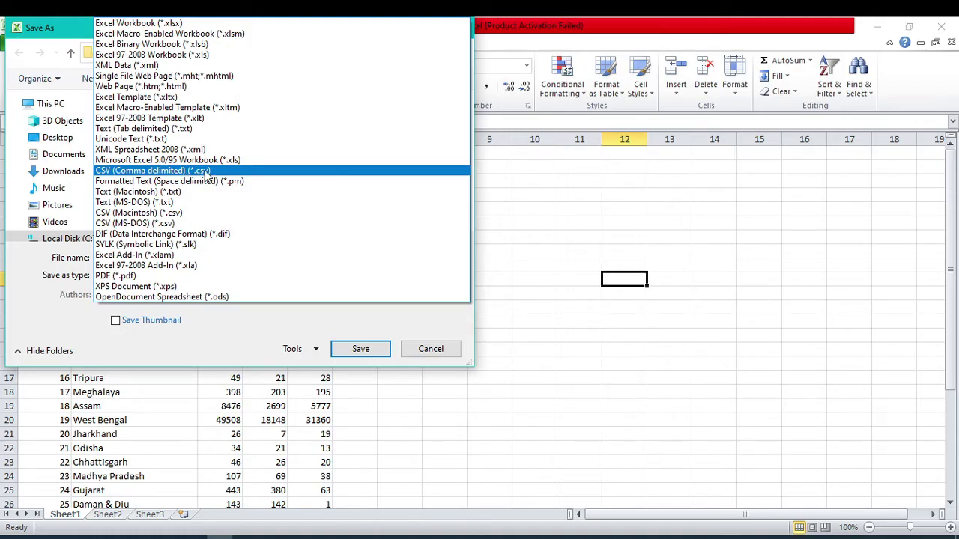
{"action": "left_click", "coordinate": [206, 172]}
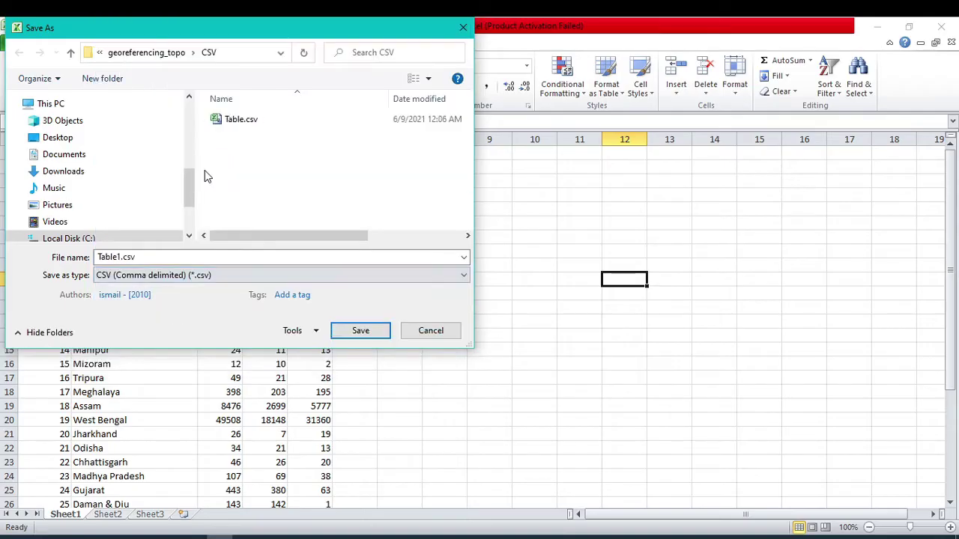
{"action": "left_click", "coordinate": [362, 331]}
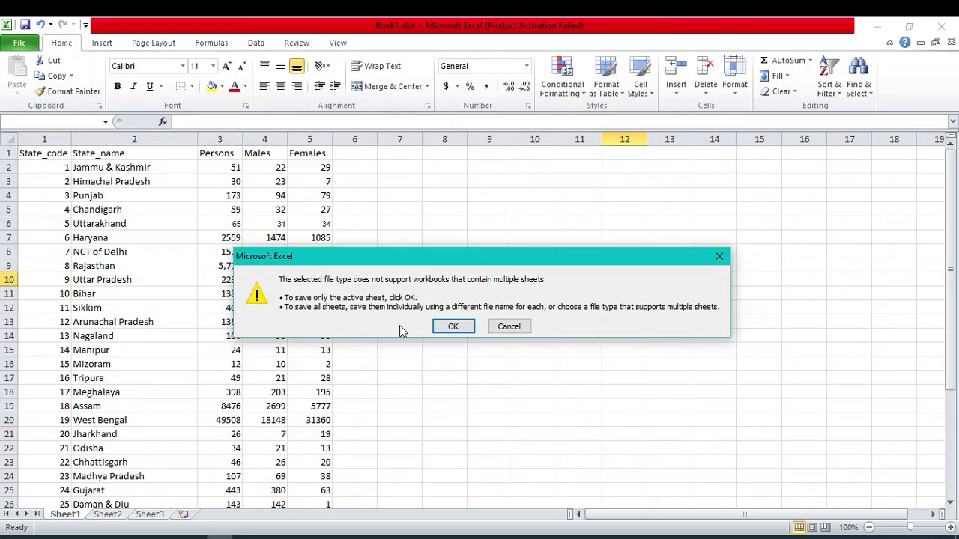
{"action": "left_click", "coordinate": [456, 327]}
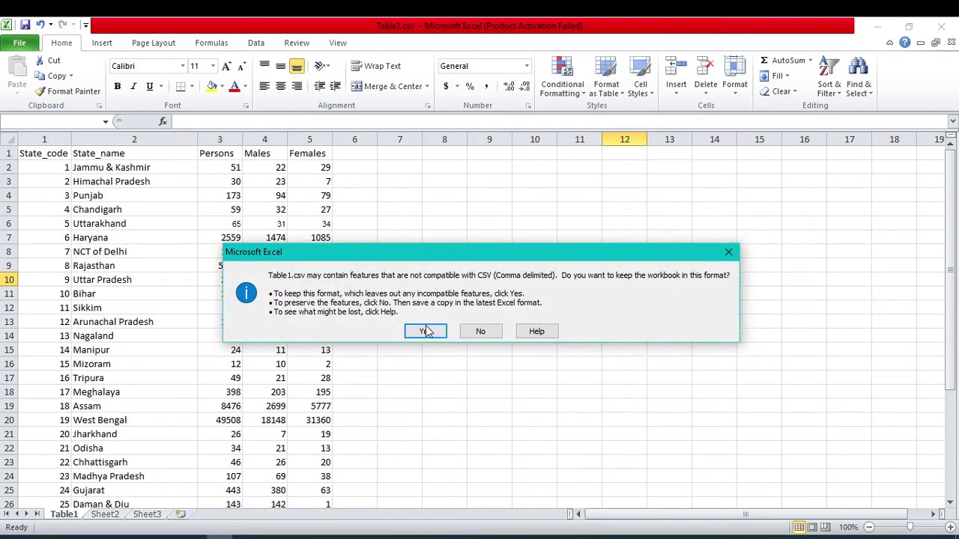
{"action": "left_click", "coordinate": [425, 331]}
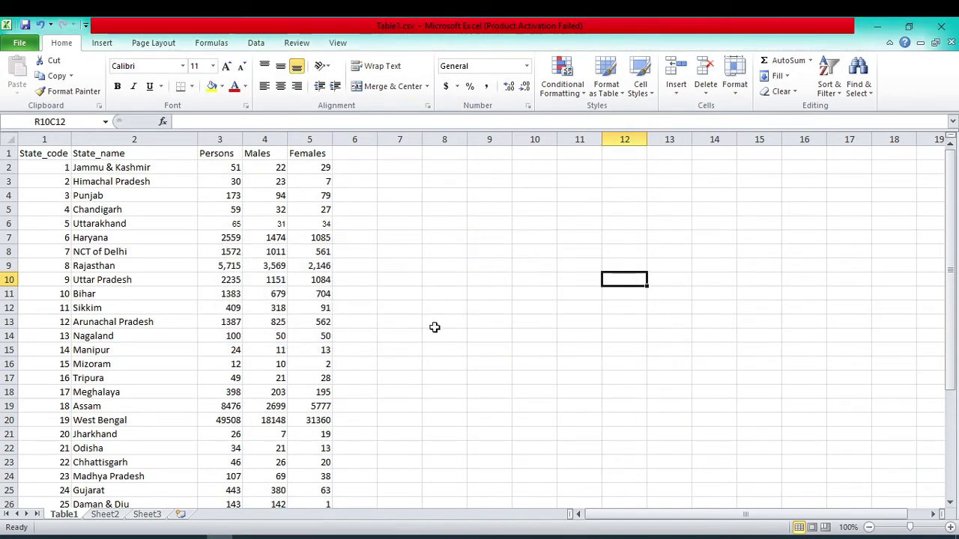
Step: Switch to QGIS and show the Layer menu's Add Layer submenu
{"action": "mouse_move", "coordinate": [447, 536]}
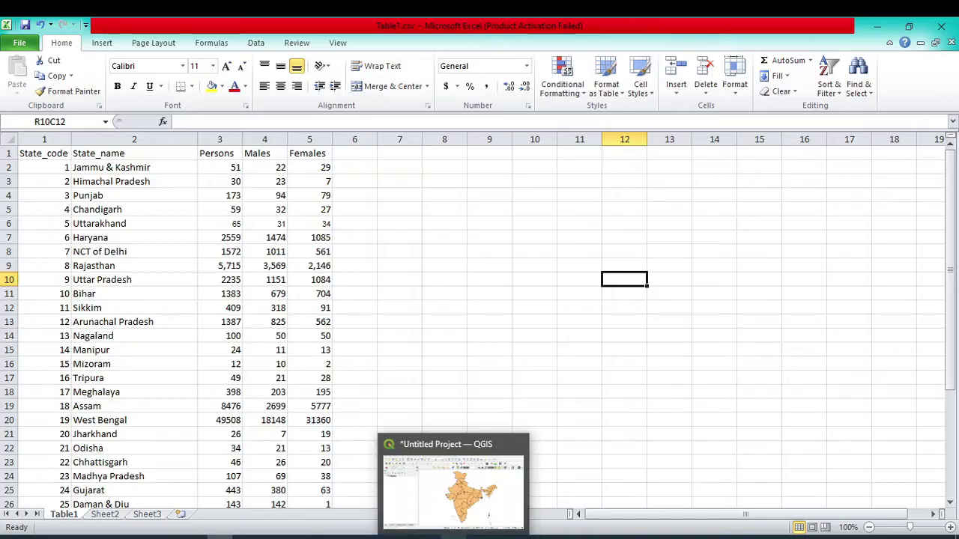
{"action": "left_click", "coordinate": [470, 508]}
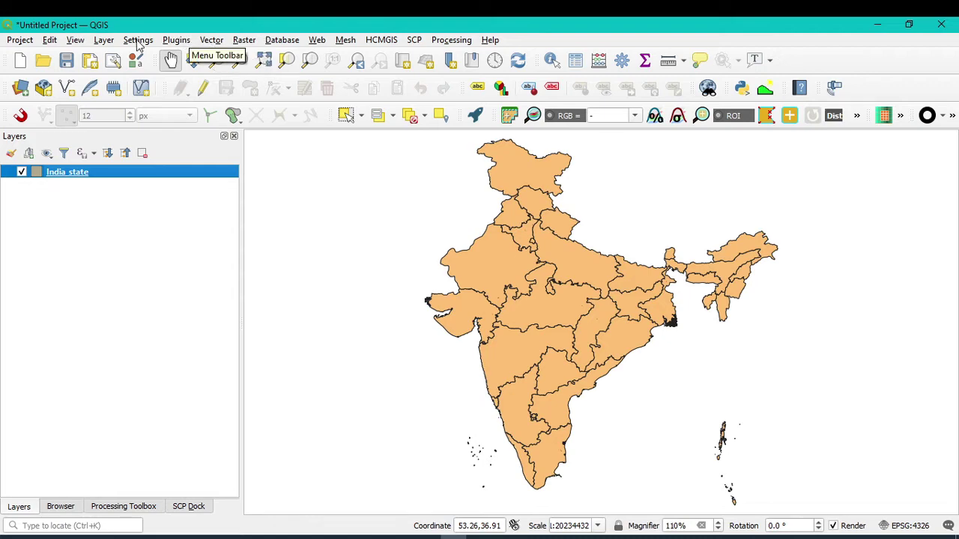
{"action": "left_click", "coordinate": [104, 40]}
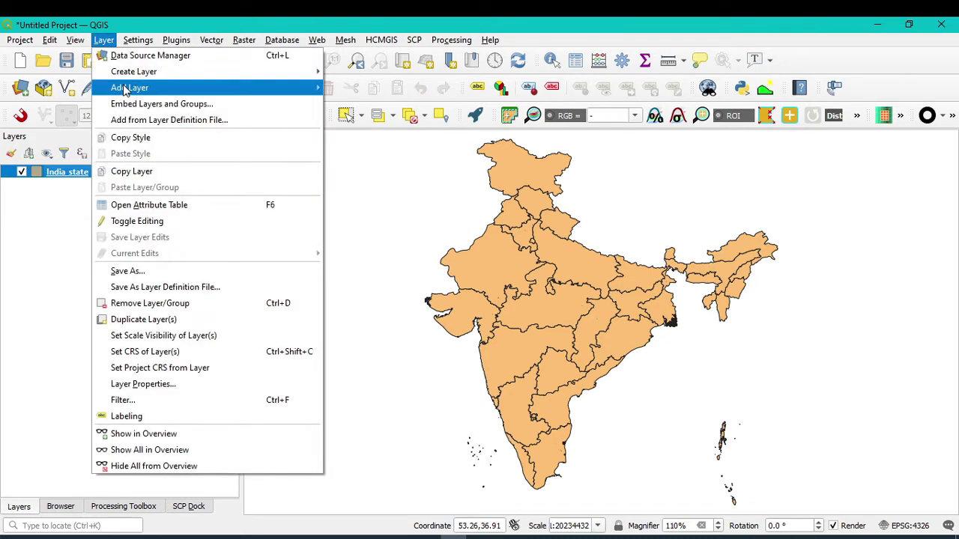
{"action": "mouse_move", "coordinate": [125, 90]}
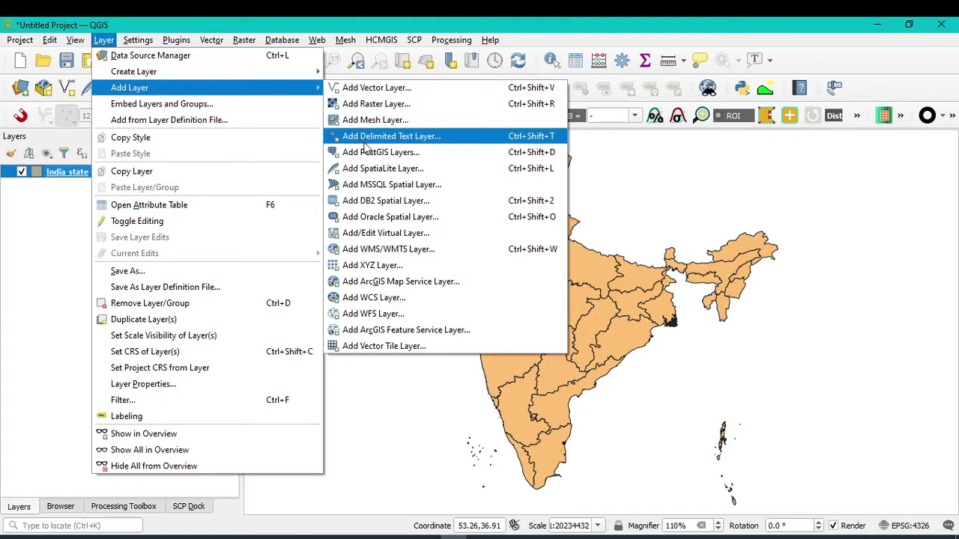
Step: Start a delimited text layer and browse to Table1.csv in the CSV folder
{"action": "left_click", "coordinate": [411, 138]}
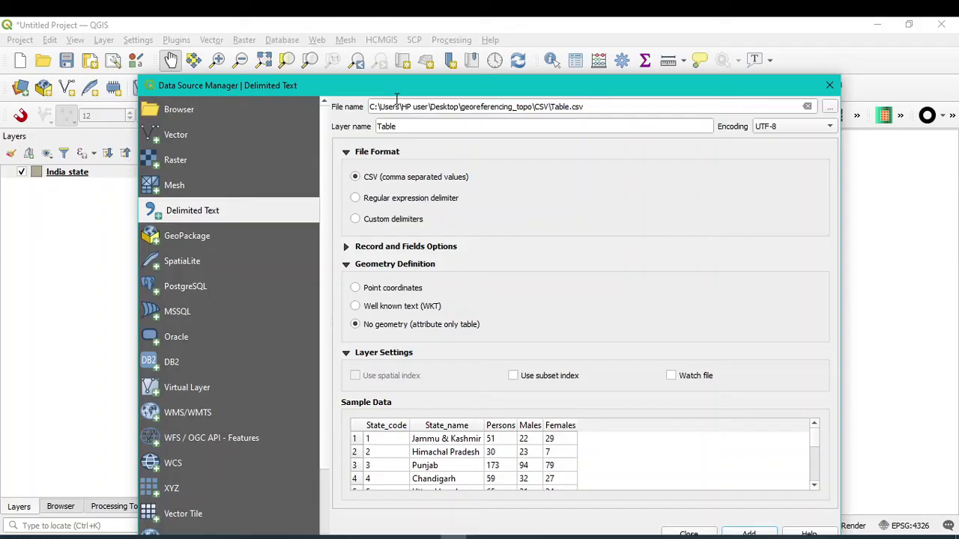
{"action": "left_click_drag", "start_coordinate": [396, 91], "coordinate": [390, 50]}
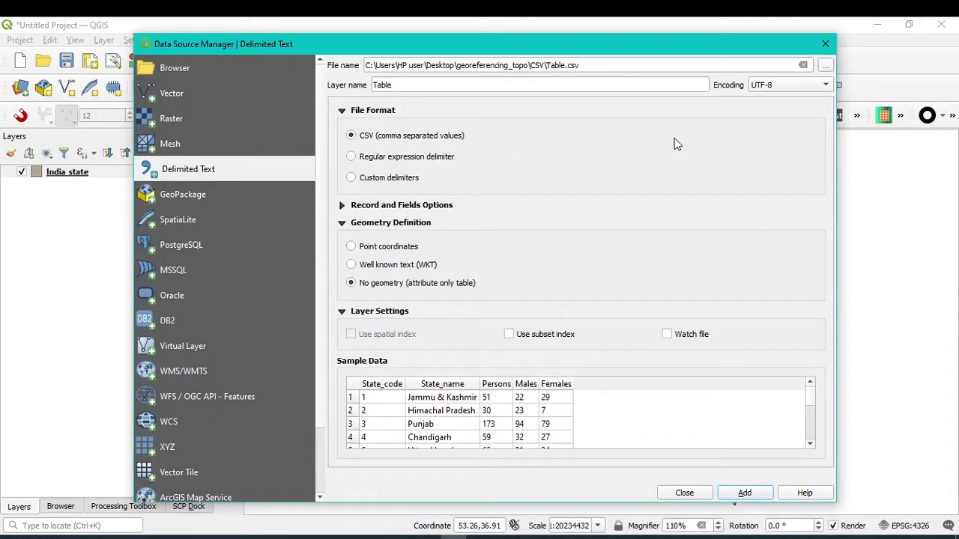
{"action": "left_click", "coordinate": [824, 67]}
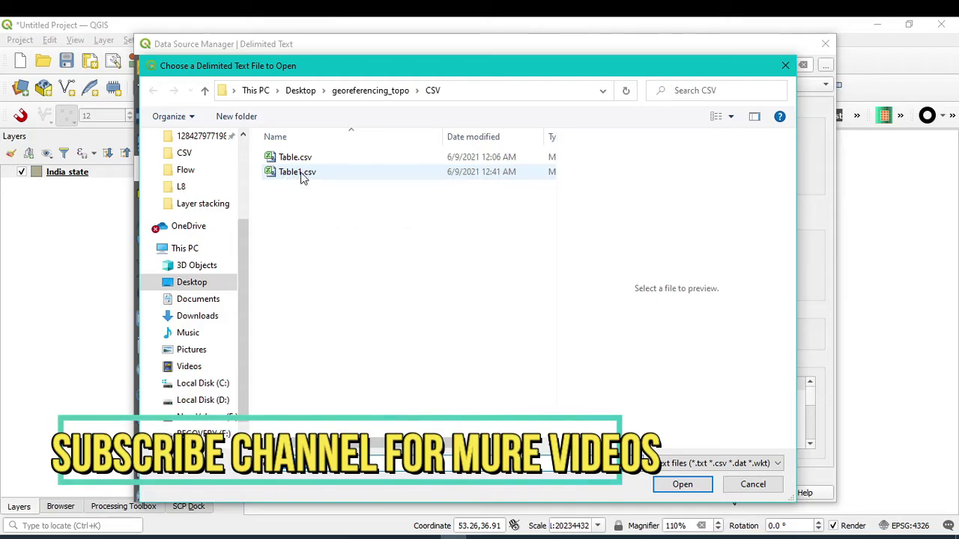
{"action": "left_click", "coordinate": [302, 175]}
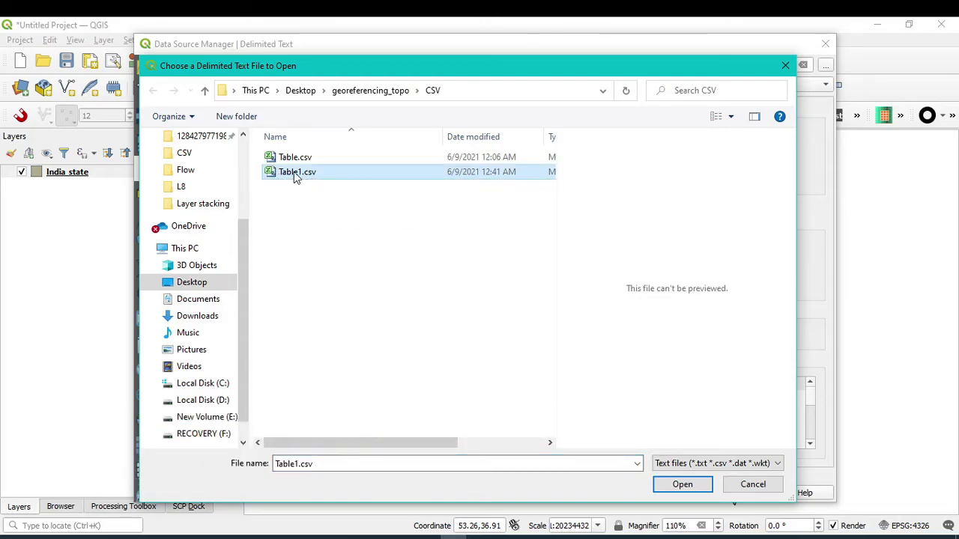
Step: Open Table1.csv and add it as a No geometry table layer named Table1
{"action": "left_click", "coordinate": [682, 485]}
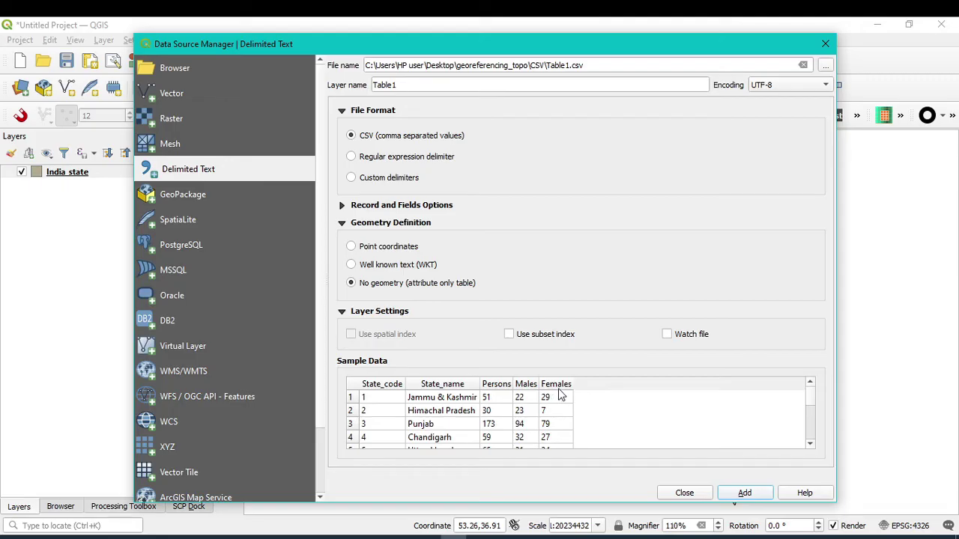
{"action": "left_click", "coordinate": [744, 494]}
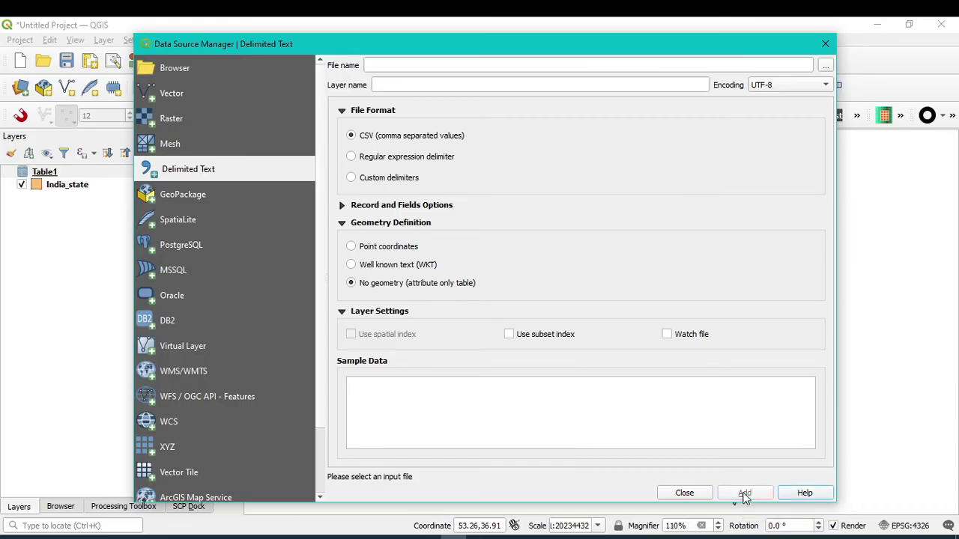
Step: Close the Data Source Manager and select the India_state layer
{"action": "left_click", "coordinate": [684, 493]}
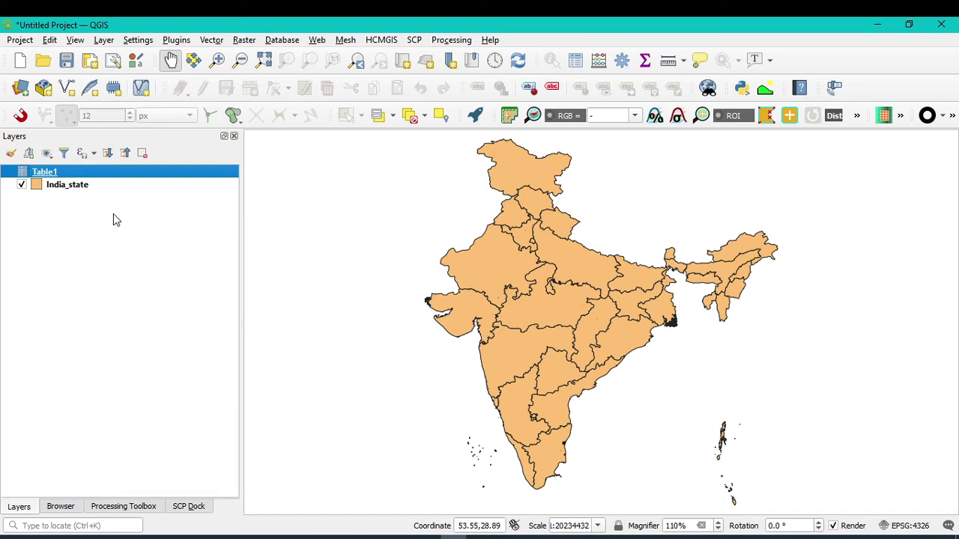
{"action": "left_click", "coordinate": [64, 187]}
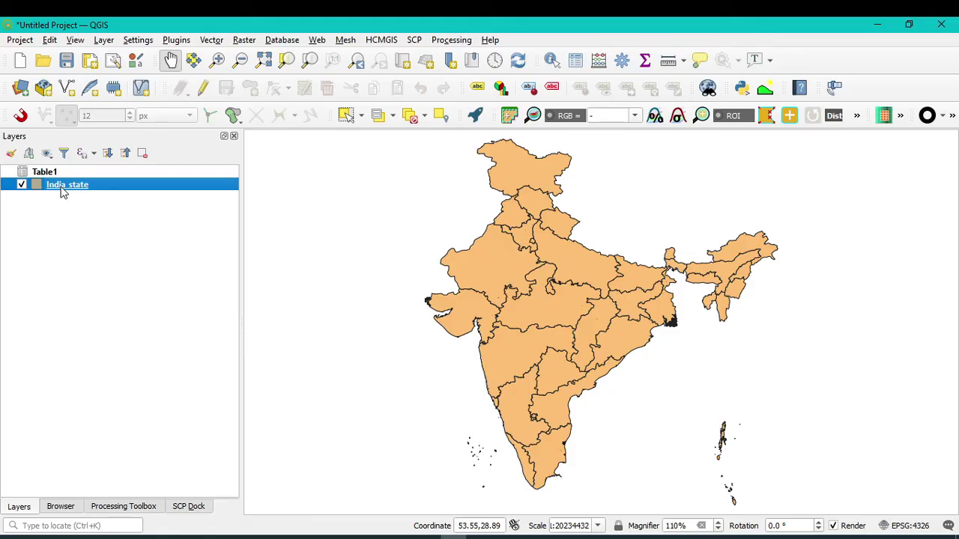
Step: Open India_state's Layer Properties on the Joins page and add a new join
{"action": "right_click", "coordinate": [64, 192]}
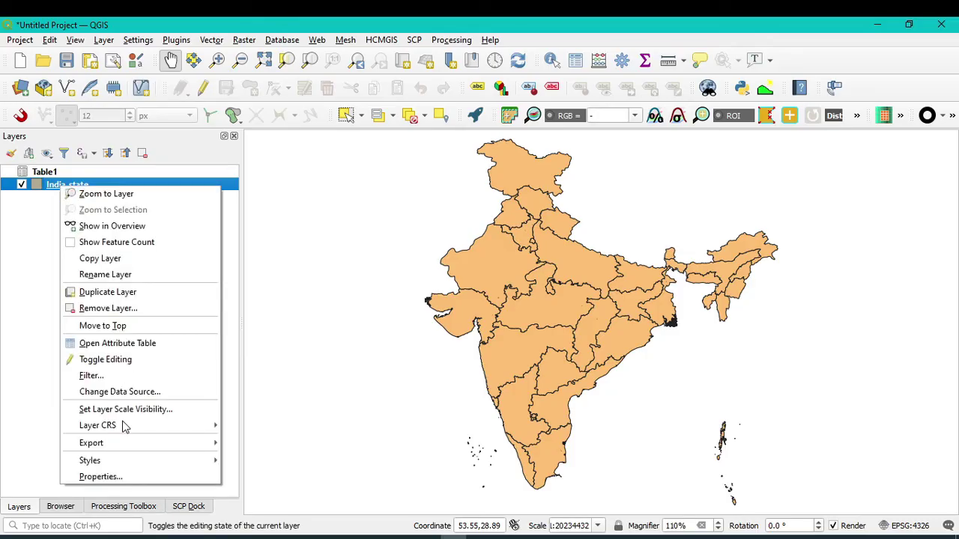
{"action": "left_click", "coordinate": [120, 476]}
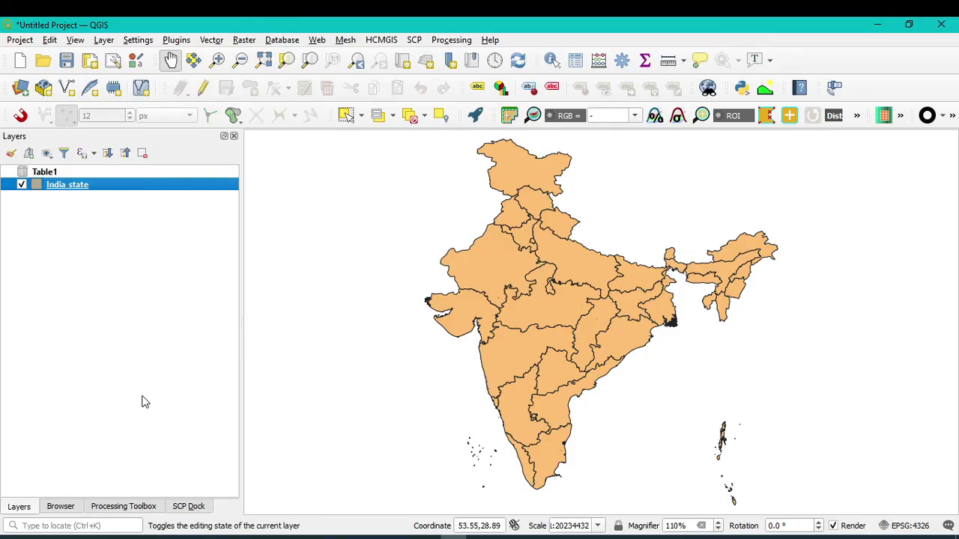
{"action": "left_click", "coordinate": [217, 108]}
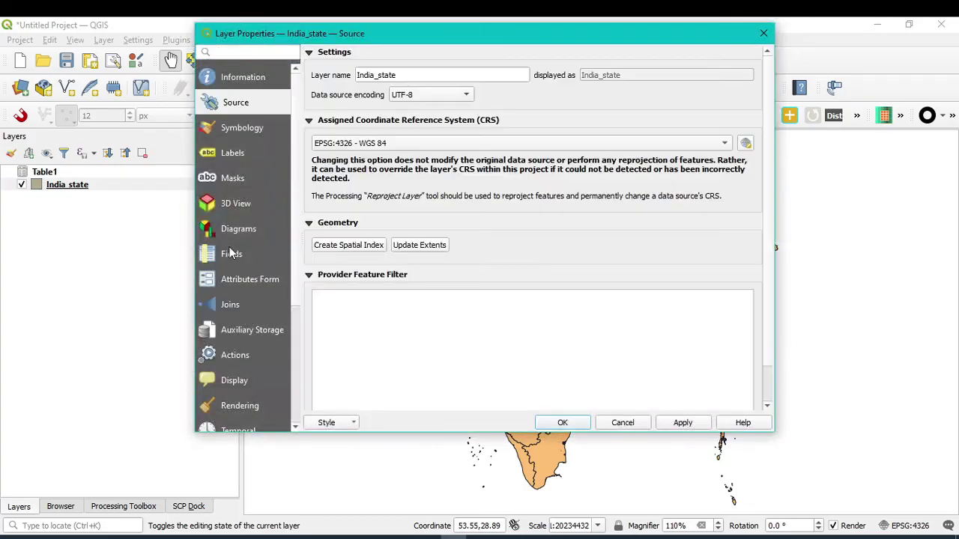
{"action": "left_click", "coordinate": [232, 309]}
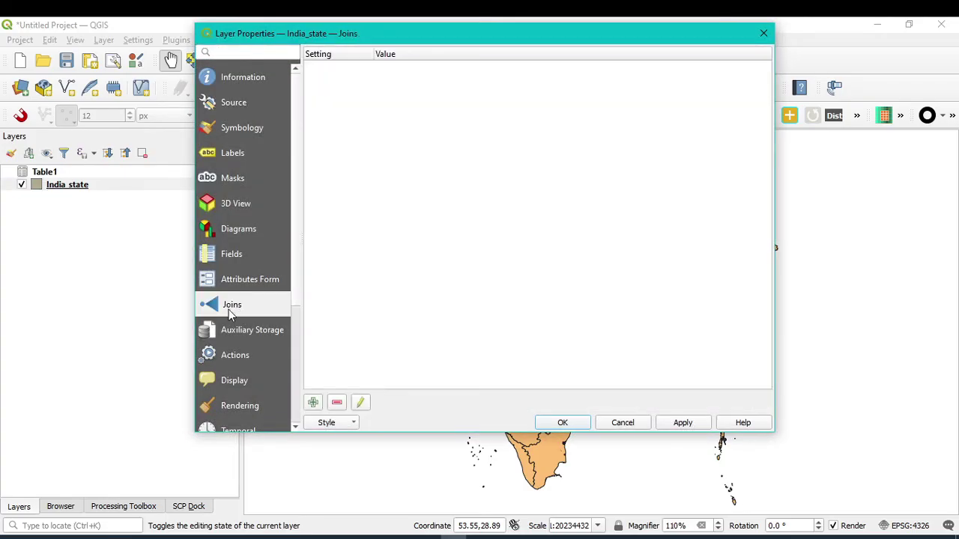
{"action": "left_click", "coordinate": [313, 405]}
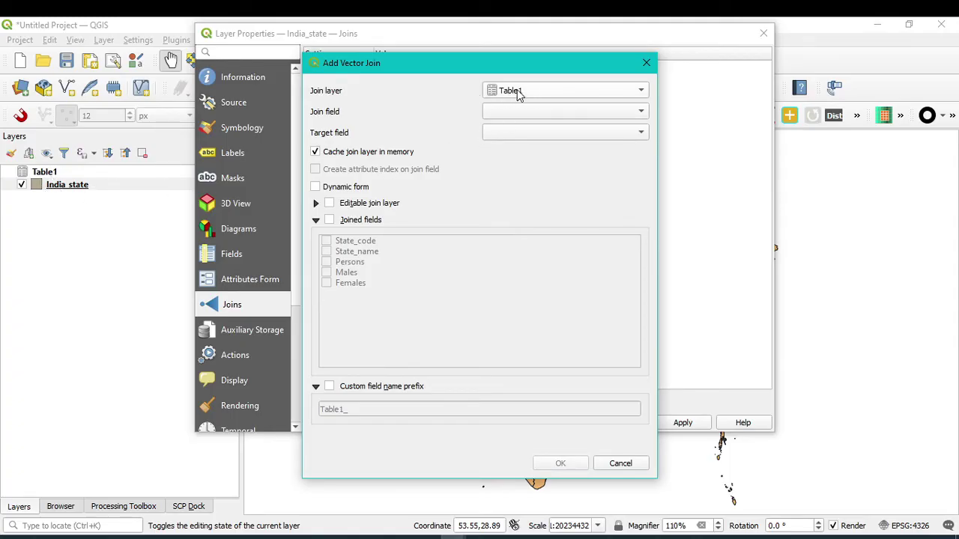
Step: Set join layer Table1, join field State_name and target field ST_NM
{"action": "left_click", "coordinate": [539, 89]}
{"action": "left_click", "coordinate": [539, 89]}
{"action": "left_click", "coordinate": [633, 117]}
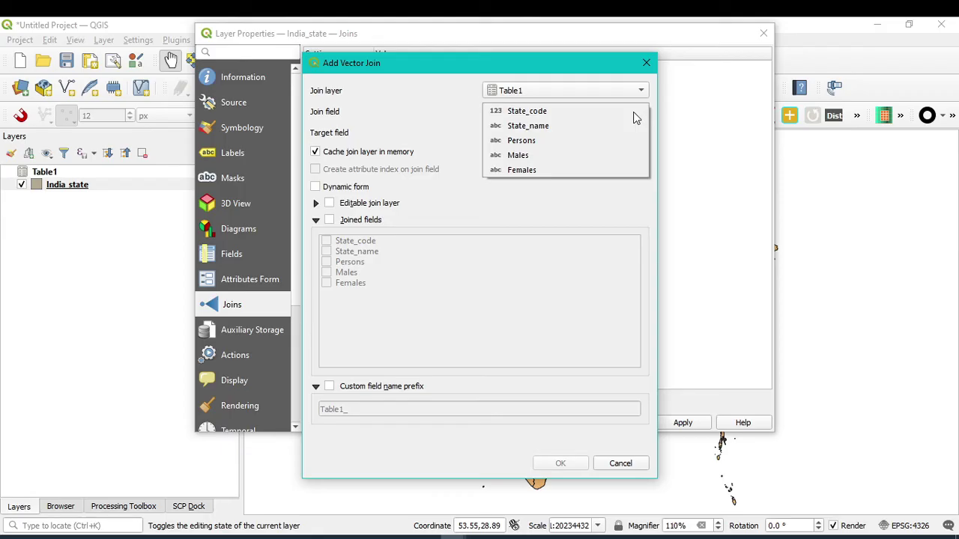
{"action": "left_click", "coordinate": [515, 130]}
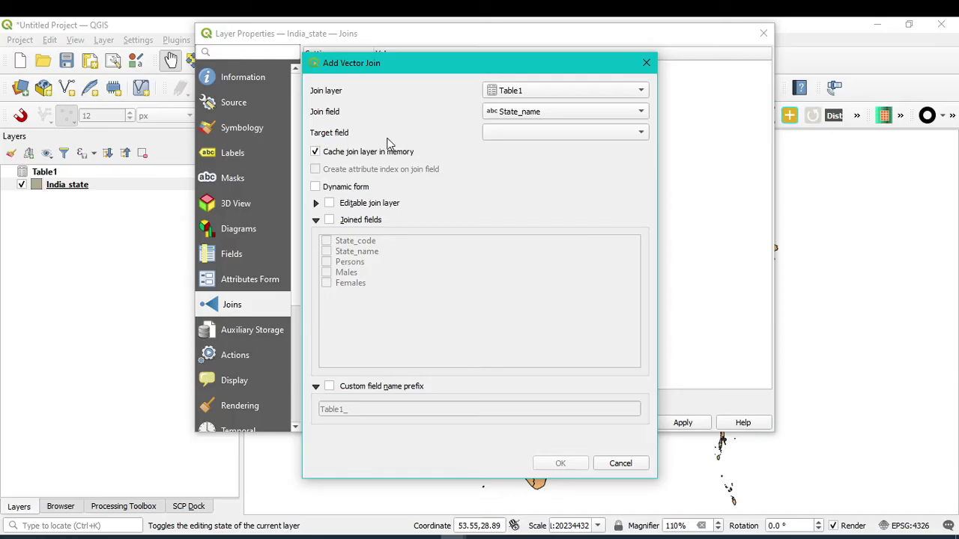
{"action": "left_click", "coordinate": [510, 135]}
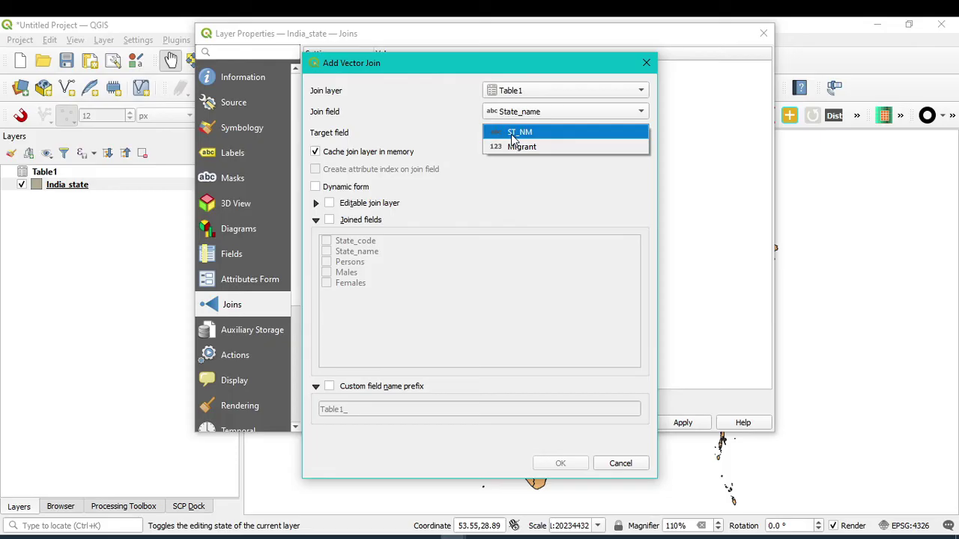
{"action": "left_click", "coordinate": [512, 133]}
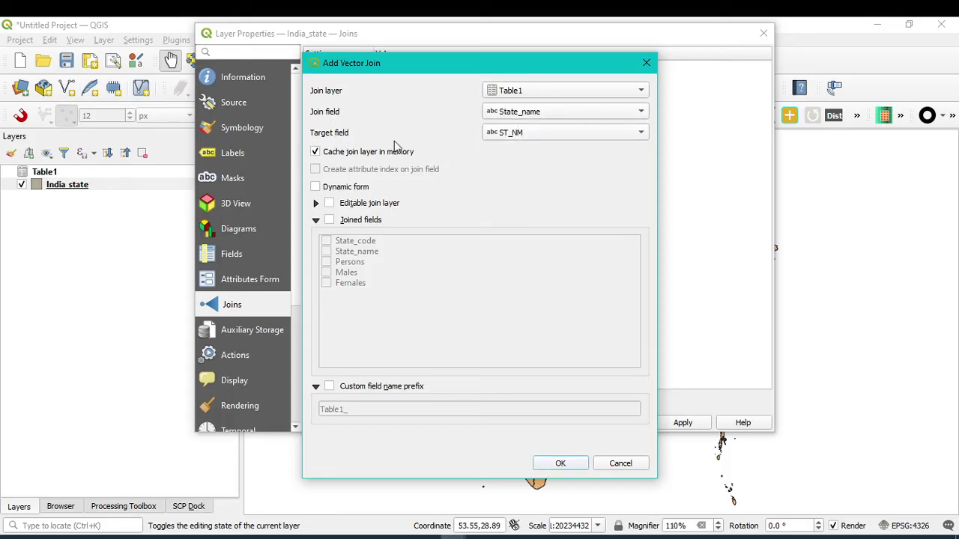
{"action": "left_click", "coordinate": [509, 133]}
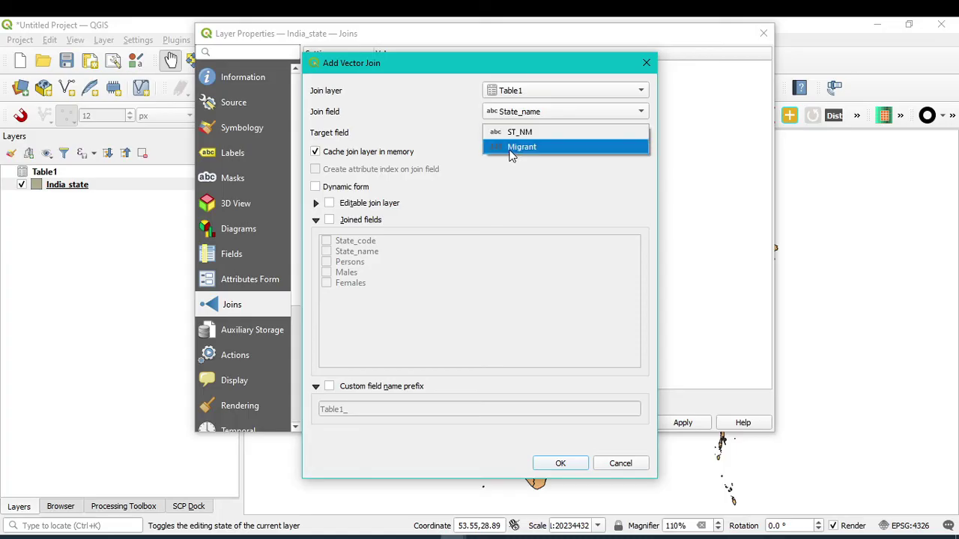
{"action": "left_click", "coordinate": [513, 135]}
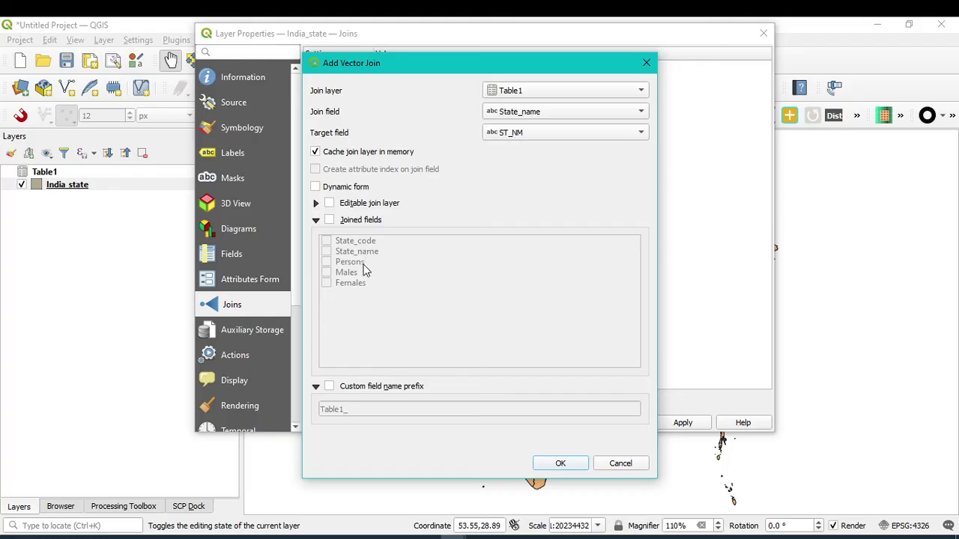
Step: Restrict the joined fields to Persons, Males and Females, then confirm and apply the join
{"action": "left_click", "coordinate": [331, 222]}
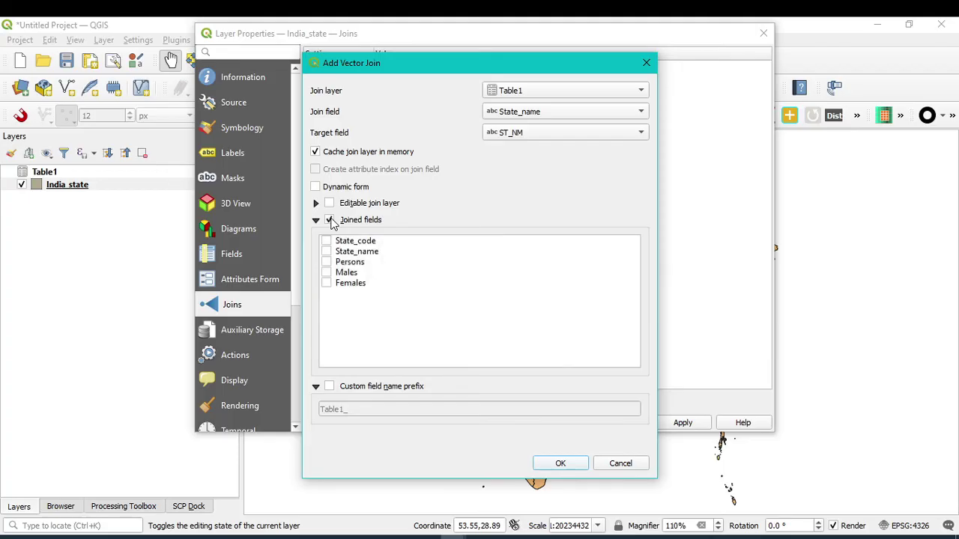
{"action": "left_click", "coordinate": [327, 262]}
{"action": "left_click", "coordinate": [328, 284]}
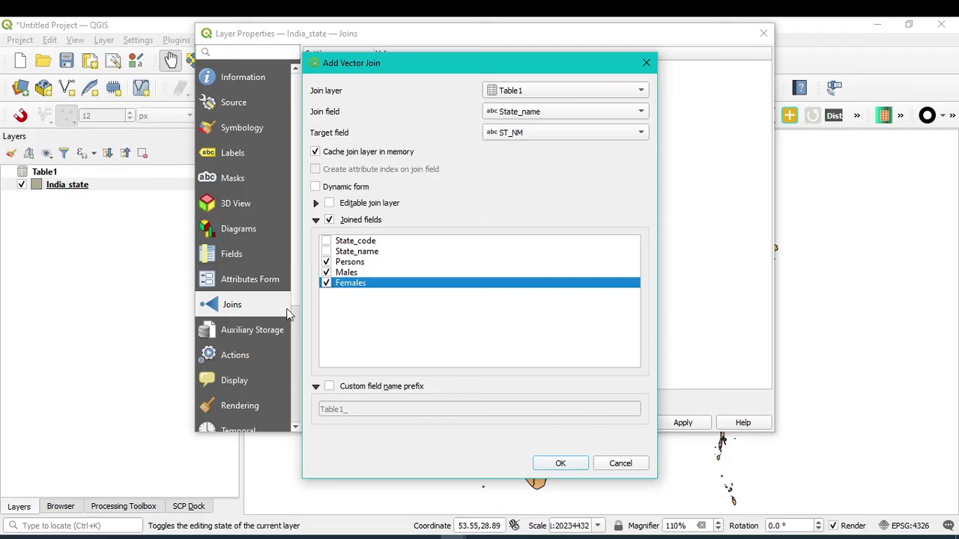
{"action": "left_click", "coordinate": [571, 462]}
{"action": "left_click", "coordinate": [684, 424]}
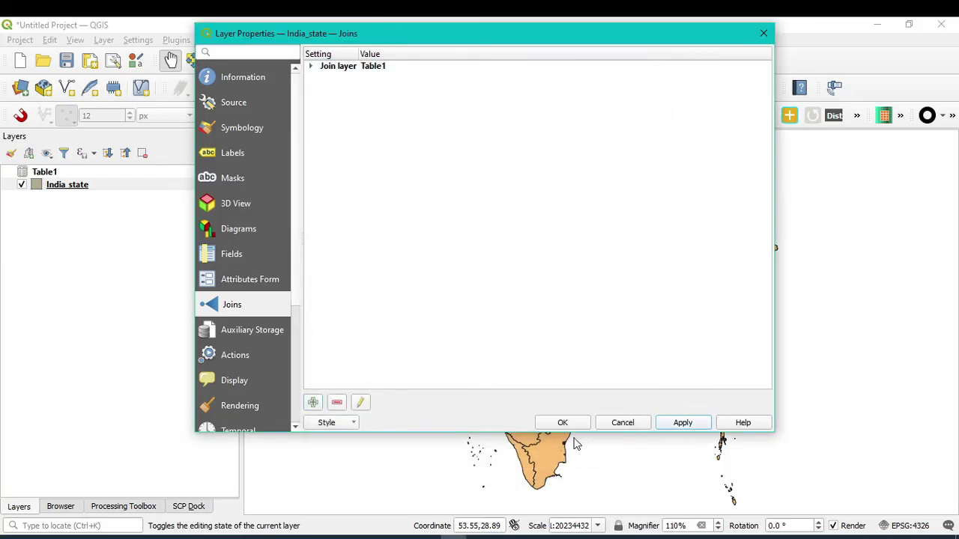
{"action": "left_click", "coordinate": [563, 423]}
{"action": "left_click", "coordinate": [139, 185]}
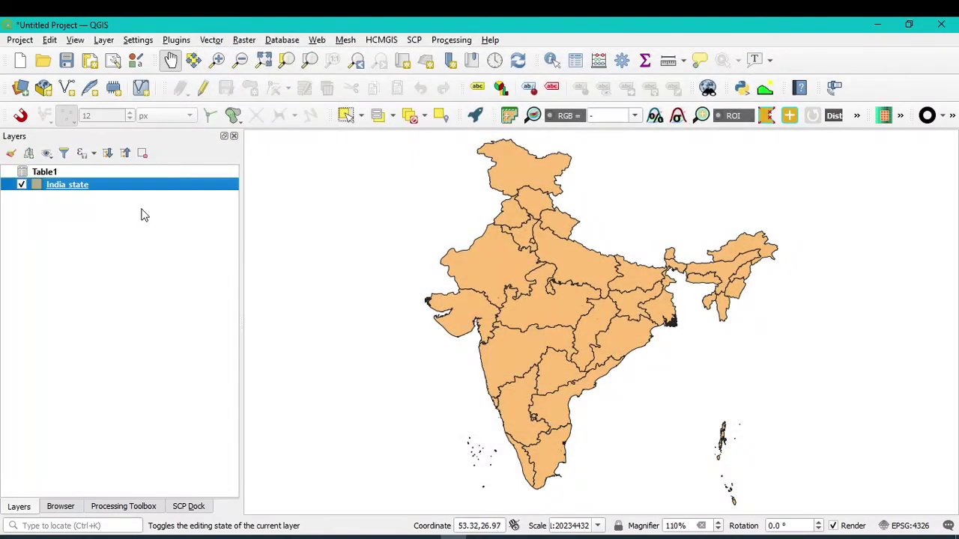
{"action": "right_click", "coordinate": [73, 188]}
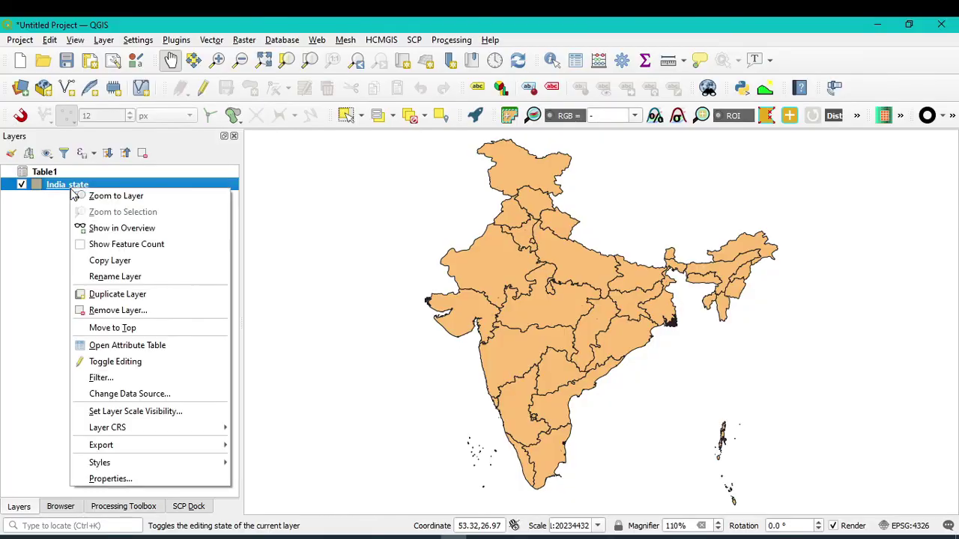
{"action": "left_click", "coordinate": [138, 344]}
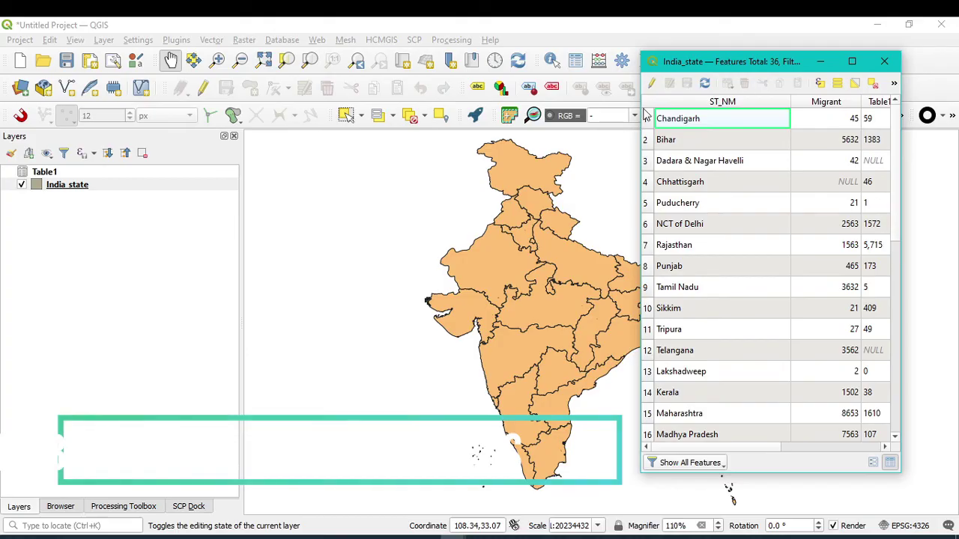
{"action": "left_click_drag", "start_coordinate": [639, 102], "coordinate": [320, 153]}
{"action": "left_click_drag", "start_coordinate": [561, 65], "coordinate": [486, 81]}
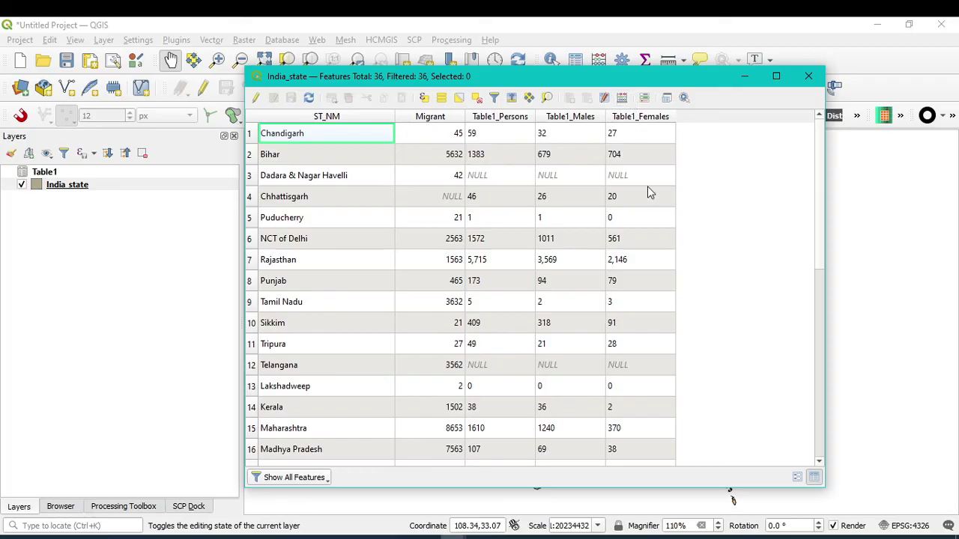
{"action": "scroll", "coordinate": [636, 342], "scroll_direction": "down", "scroll_amount": 4}
{"action": "scroll", "coordinate": [634, 338], "scroll_direction": "down", "scroll_amount": 3}
{"action": "scroll", "coordinate": [634, 337], "scroll_direction": "up", "scroll_amount": 7}
{"action": "left_click", "coordinate": [808, 76]}
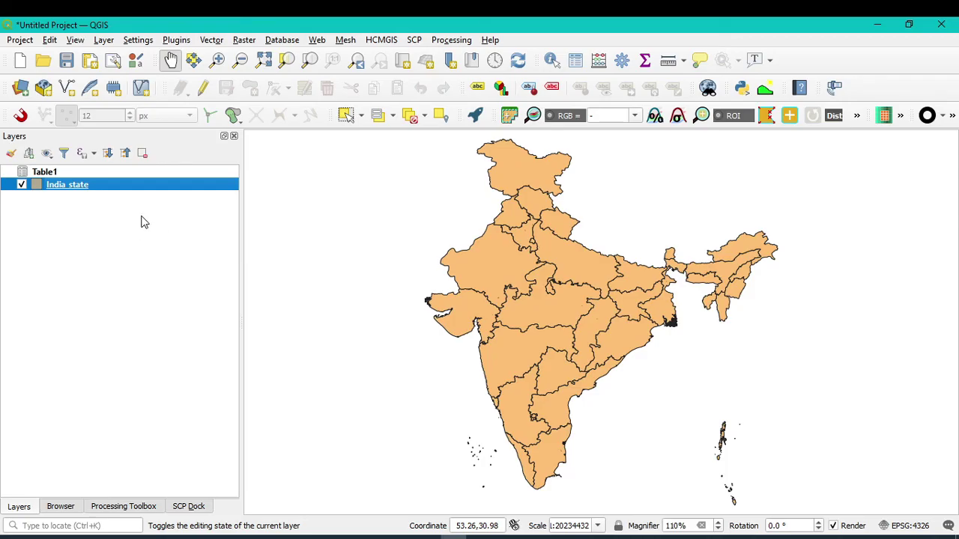
Step: Apply Categorized symbology on Table1_Persons to India_state, classifying one random colour per value
{"action": "right_click", "coordinate": [68, 193]}
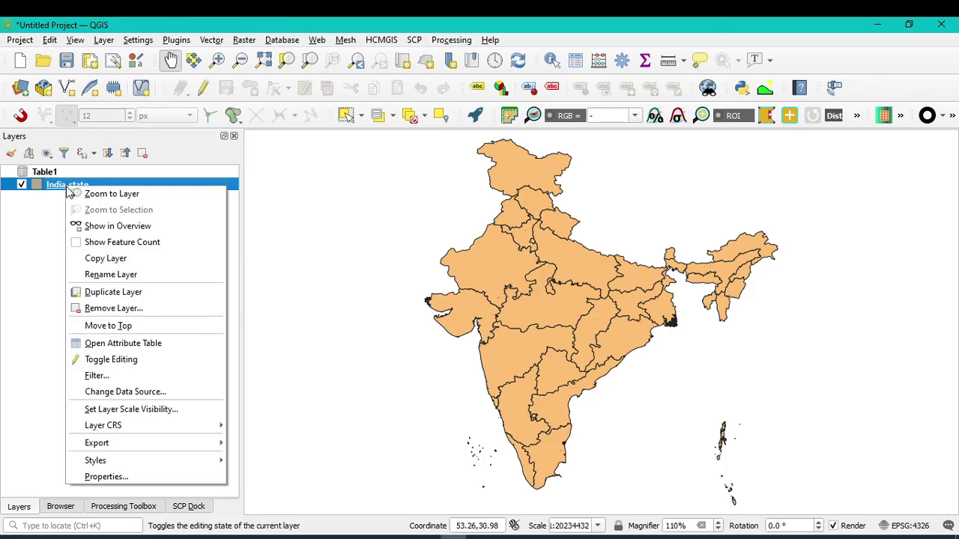
{"action": "left_click", "coordinate": [99, 480]}
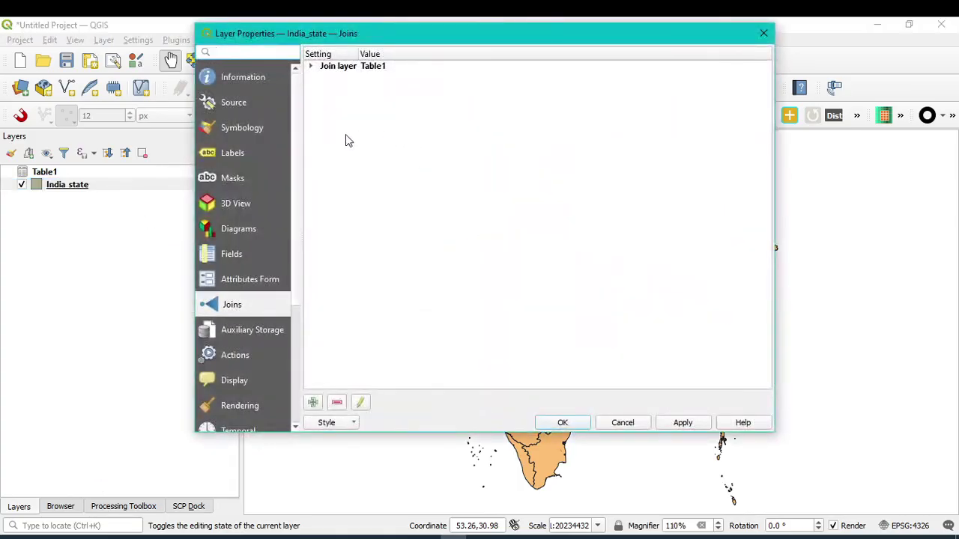
{"action": "left_click", "coordinate": [237, 130]}
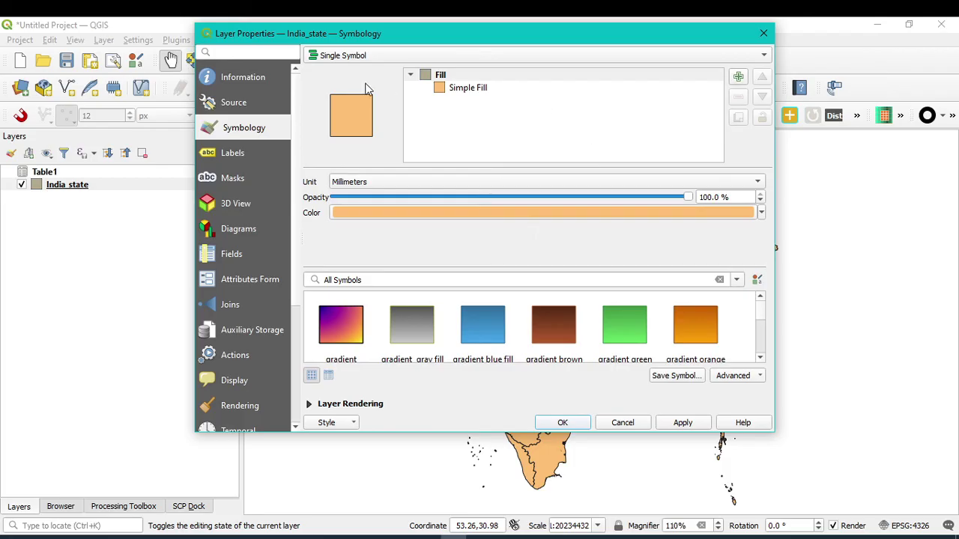
{"action": "left_click", "coordinate": [339, 60]}
{"action": "left_click", "coordinate": [397, 80]}
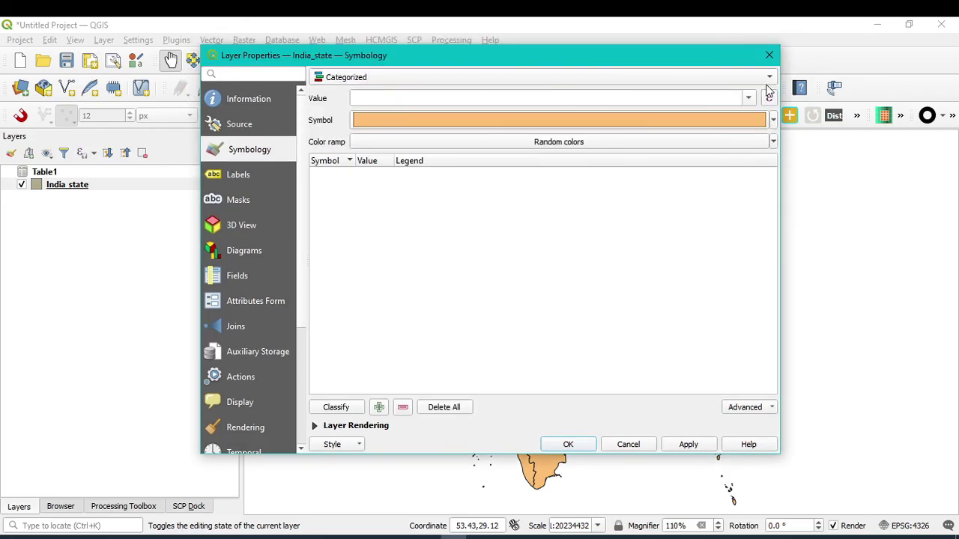
{"action": "left_click", "coordinate": [748, 98]}
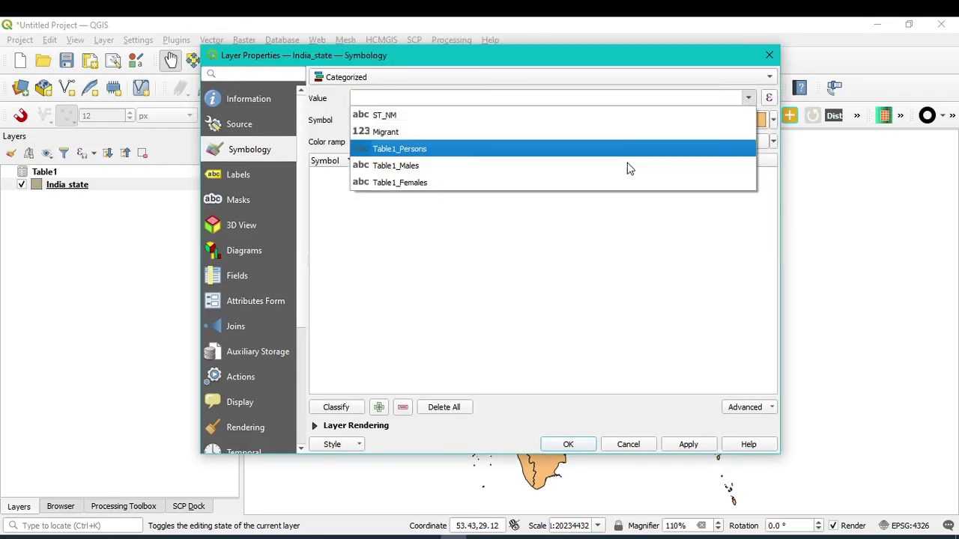
{"action": "left_click", "coordinate": [406, 149]}
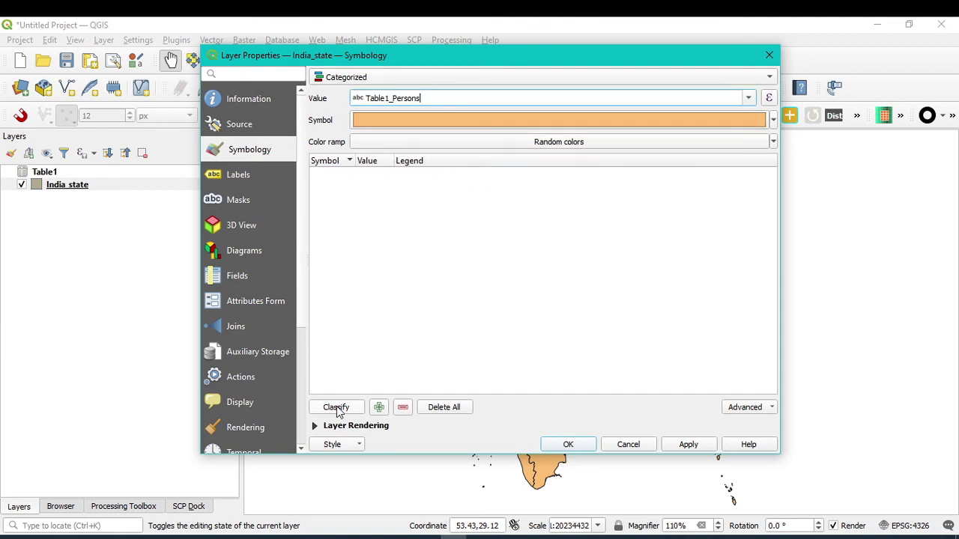
{"action": "left_click", "coordinate": [337, 408]}
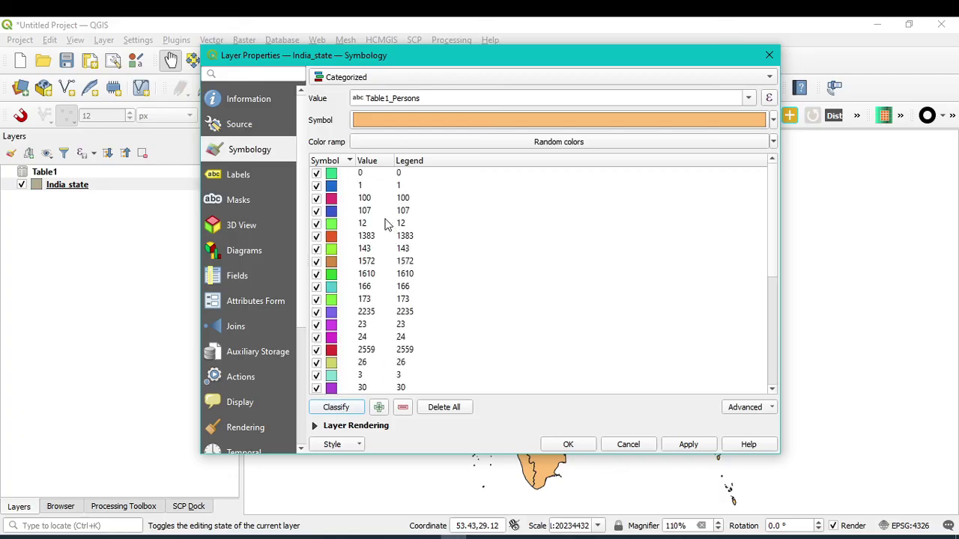
{"action": "scroll", "coordinate": [388, 276], "scroll_direction": "down", "scroll_amount": 3}
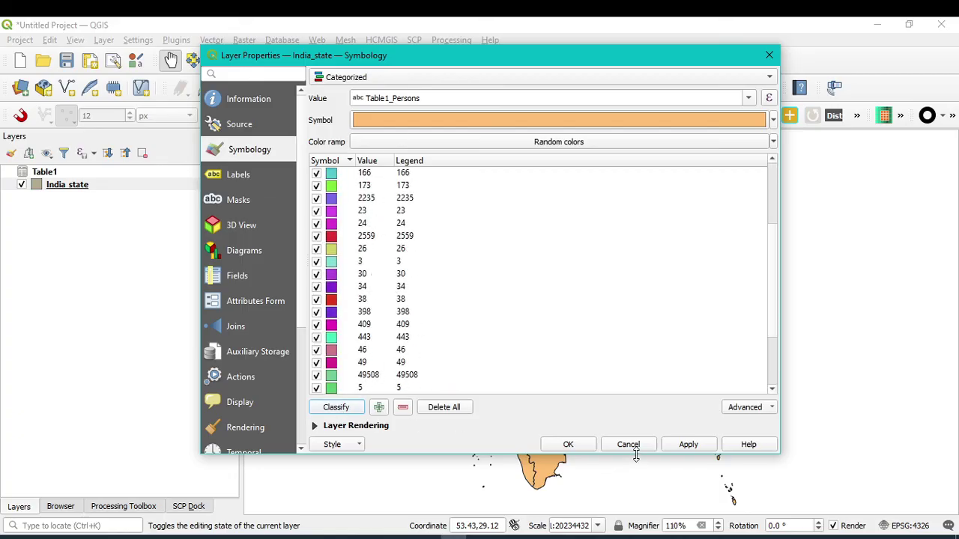
{"action": "left_click", "coordinate": [702, 447]}
Step: Confirm the Table1_Persons categorized style with OK to close Layer Properties
{"action": "left_click", "coordinate": [569, 445]}
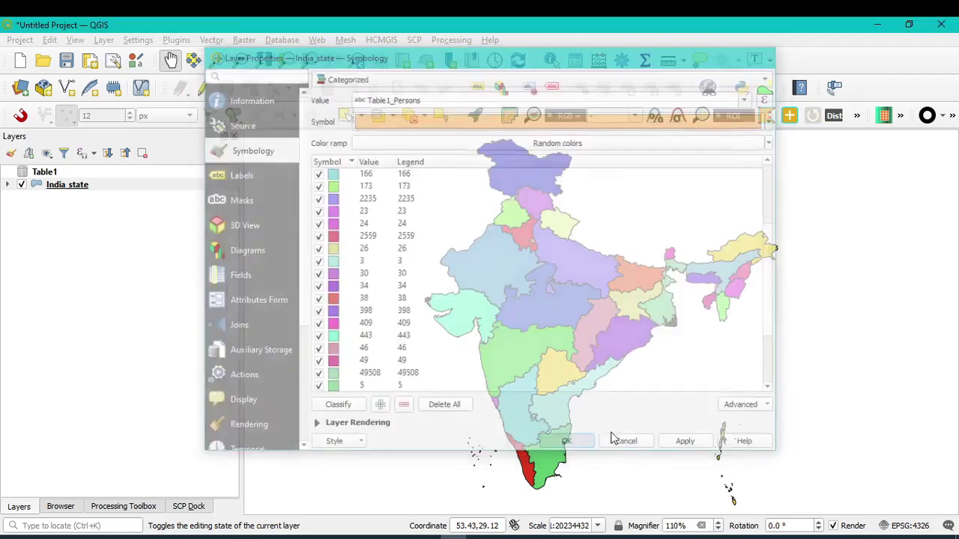